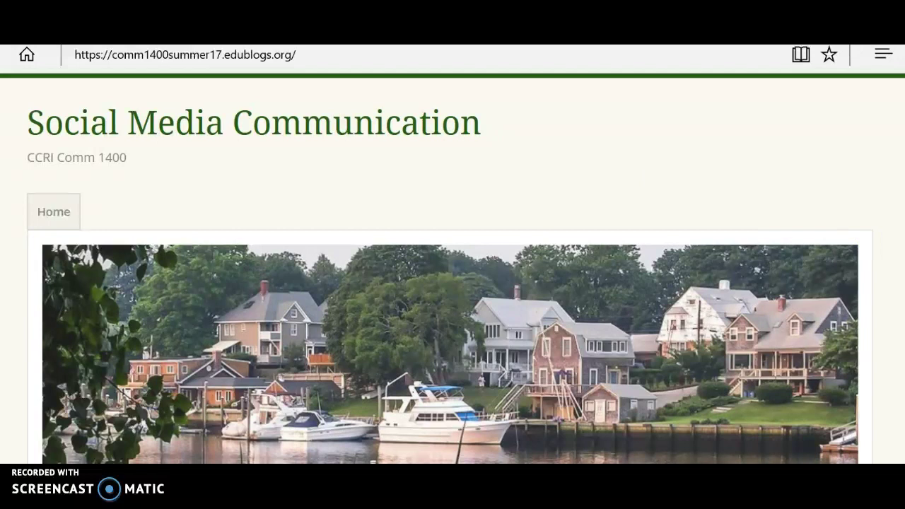
- Scroll the class blog to show the sidebar list of classmates' research blogs beside the welcome post
scroll(453, 269, "down", 4)
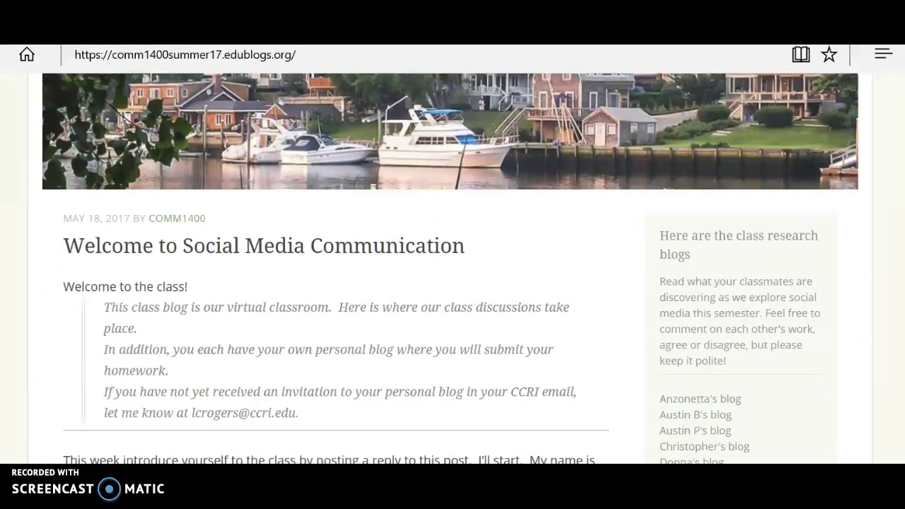
scroll(418, 304, "down", 1)
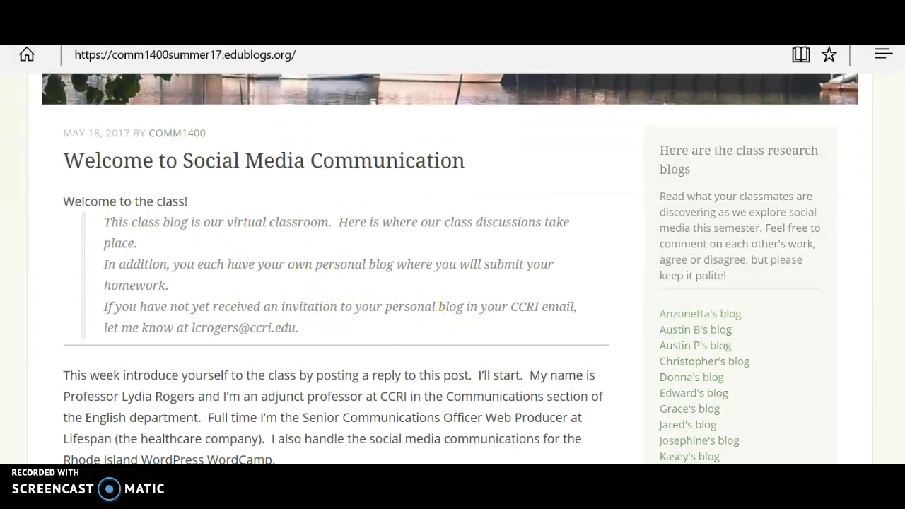
scroll(452, 269, "down", 6)
scroll(453, 268, "down", 3)
scroll(453, 269, "down", 3)
scroll(452, 268, "up", 1)
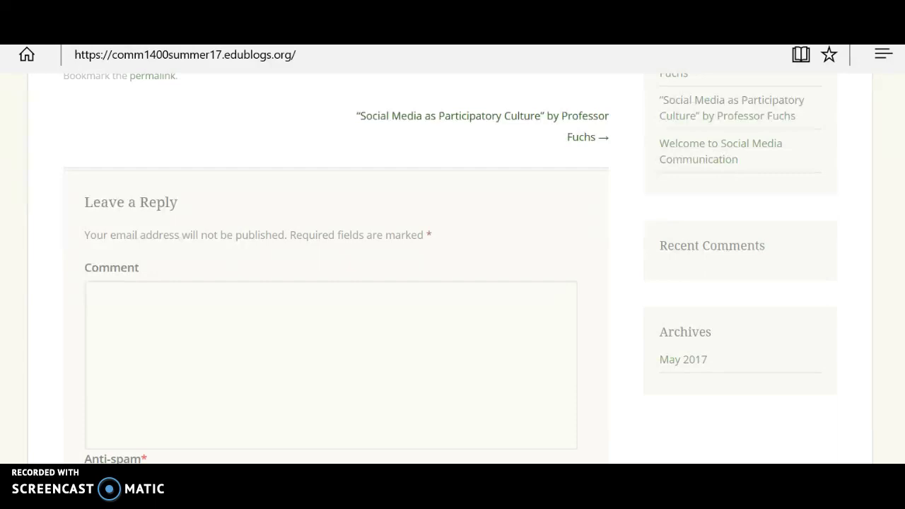
scroll(449, 266, "up", 15)
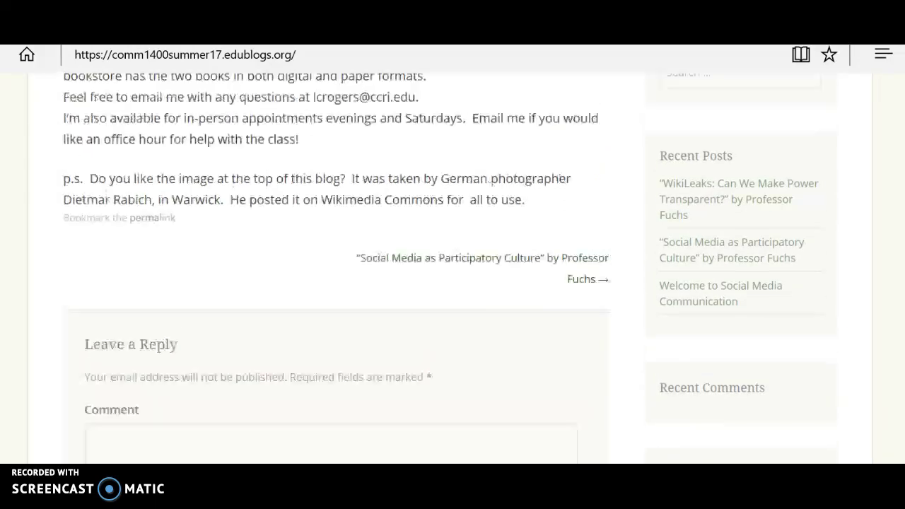
scroll(449, 266, "up", 1)
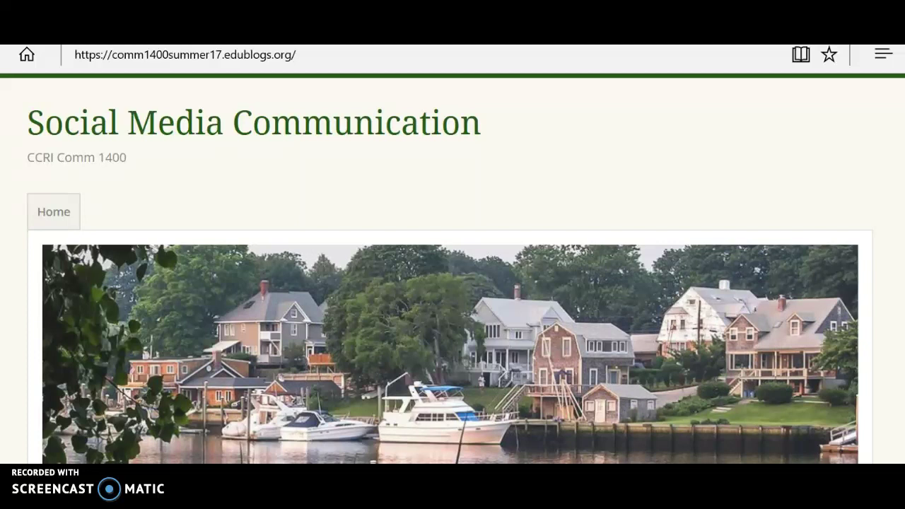
scroll(449, 266, "down", 5)
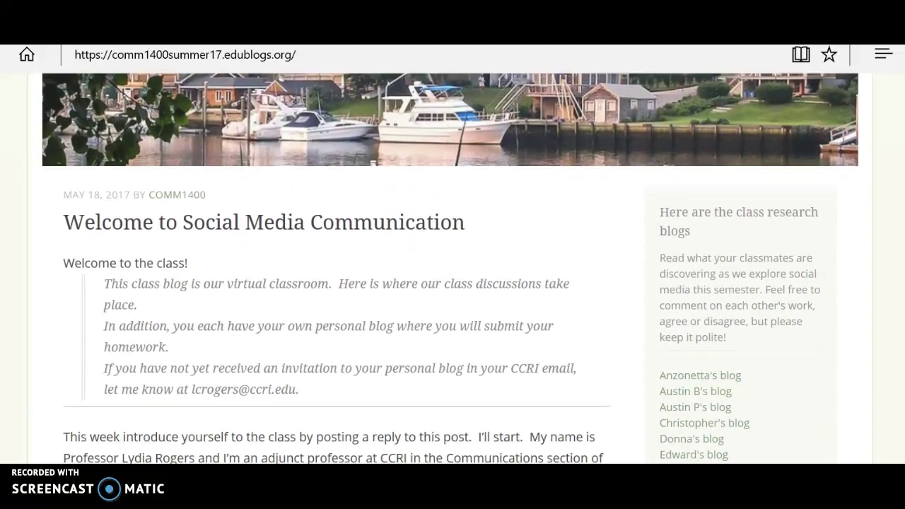
scroll(449, 266, "up", 1)
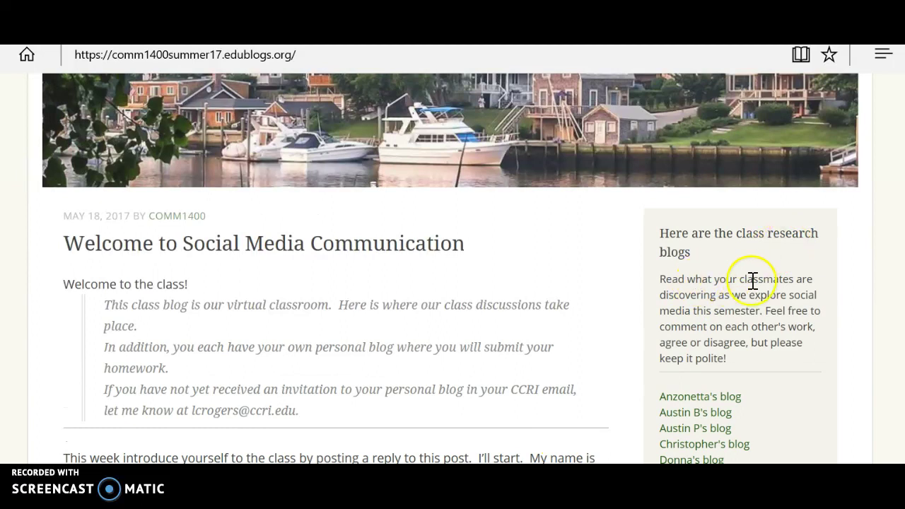
scroll(450, 267, "down", 4)
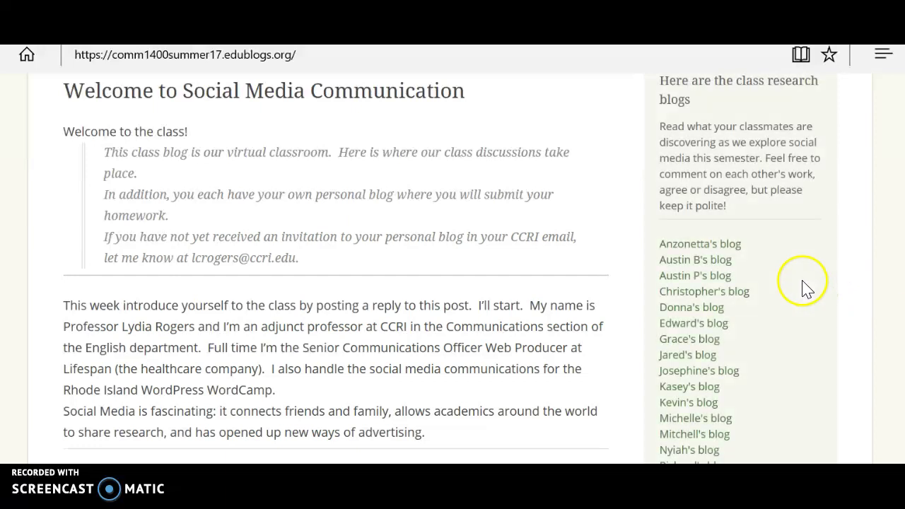
- Open a classmate's personal blog from the sidebar and go to its Log in page
left_click(676, 247)
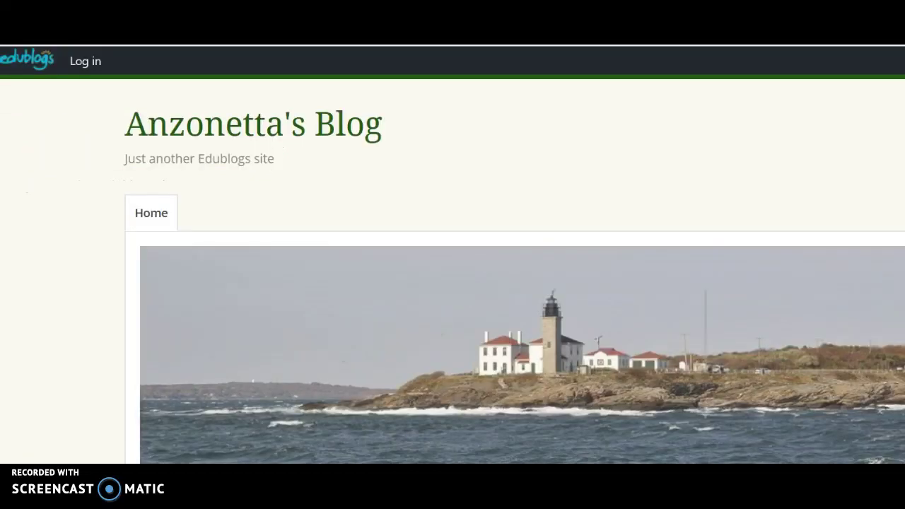
left_click(79, 65)
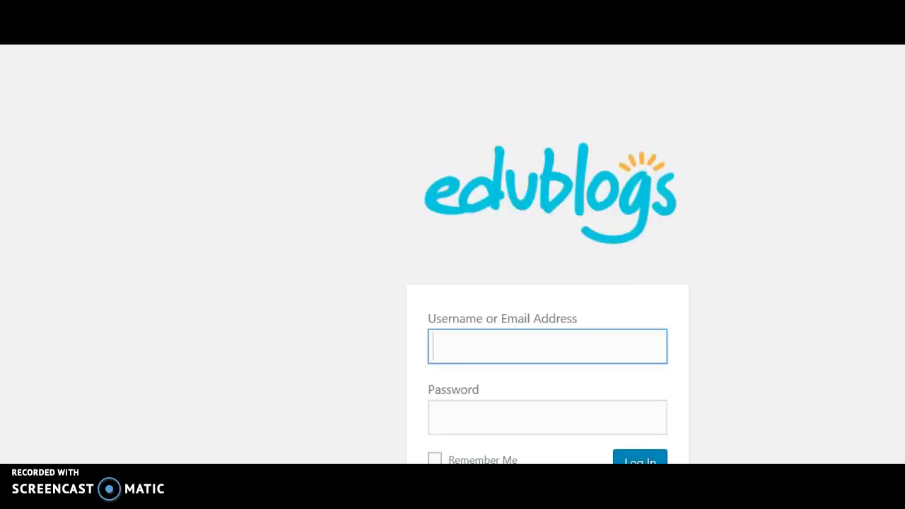
- Sign in with the username and password to reach the dashboard's class feed
scroll(658, 363, "down", 1)
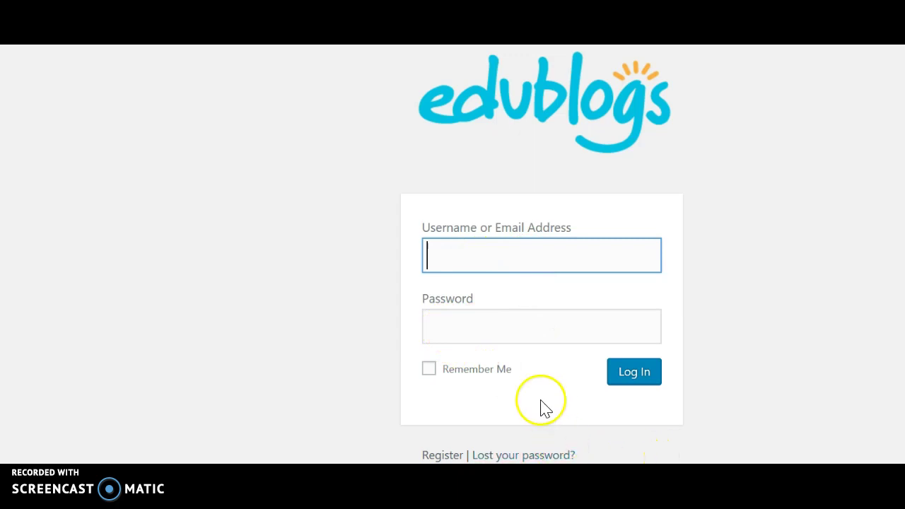
left_click(635, 374)
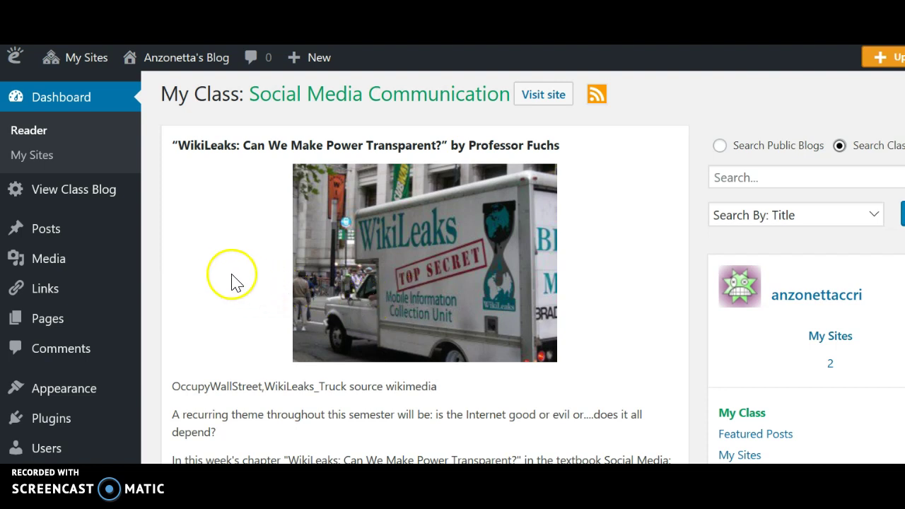
- Show All Posts from the Posts menu, listing only the 'Hello world!' post
mouse_move(33, 236)
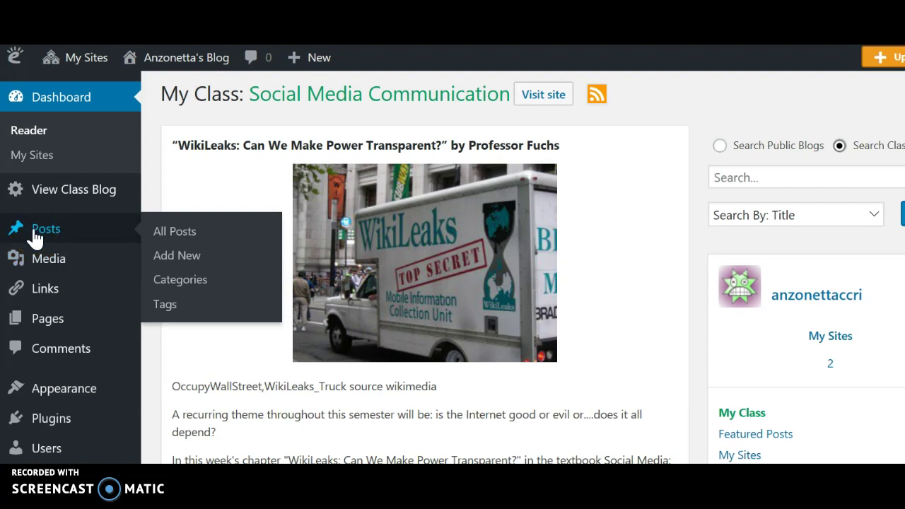
left_click(170, 235)
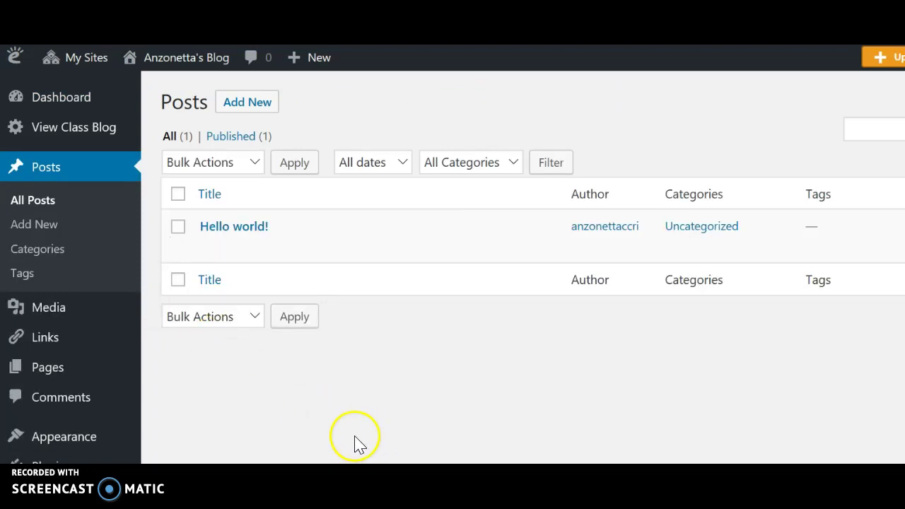
mouse_move(227, 236)
- Create a new post whose body reads 'The quick brown fox jumps over the lazy dog.'
left_click(249, 109)
left_click(249, 110)
left_click(532, 425)
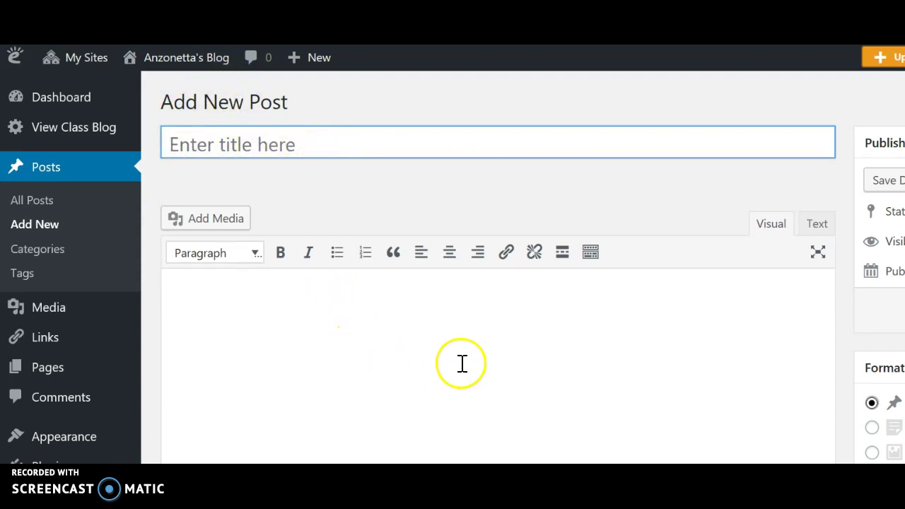
left_click(254, 330)
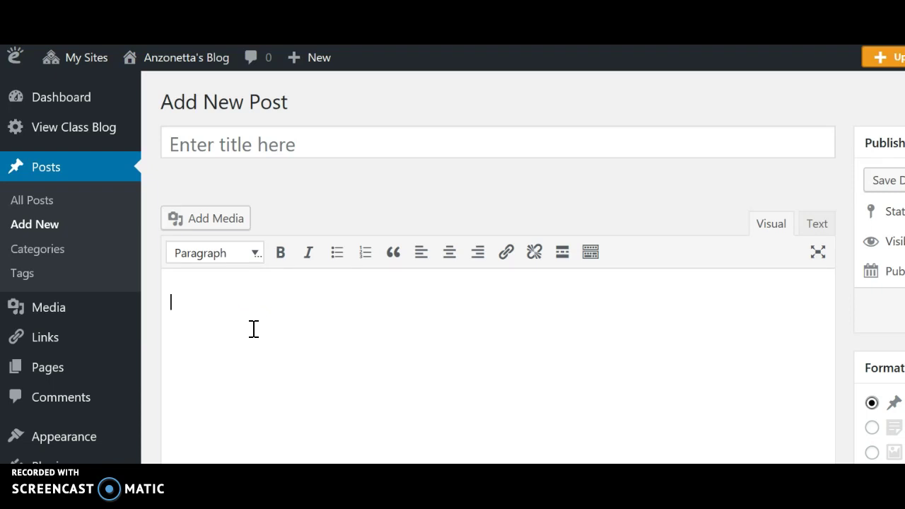
type("The quick brown fox jumps over the lazy dog.")
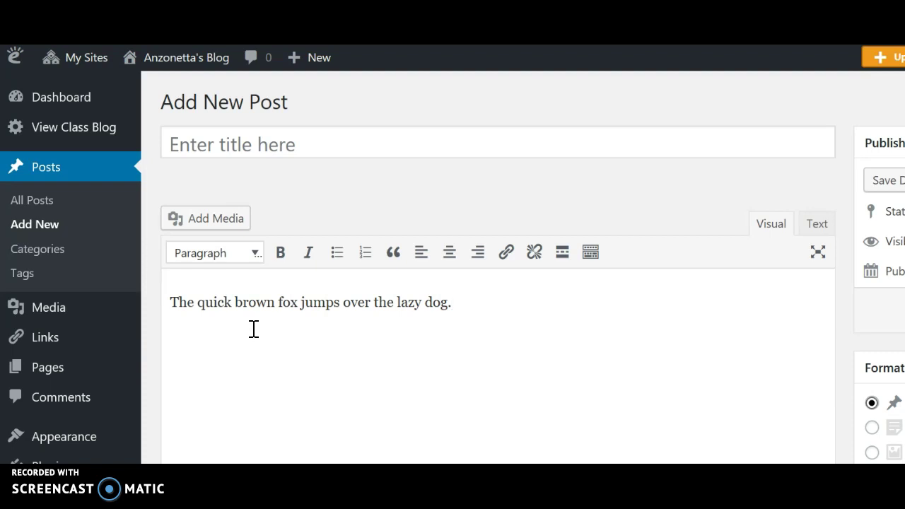
- Make 'dog.' bold and 'the lazy' italic in the sentence
double_click(442, 307)
left_click(280, 253)
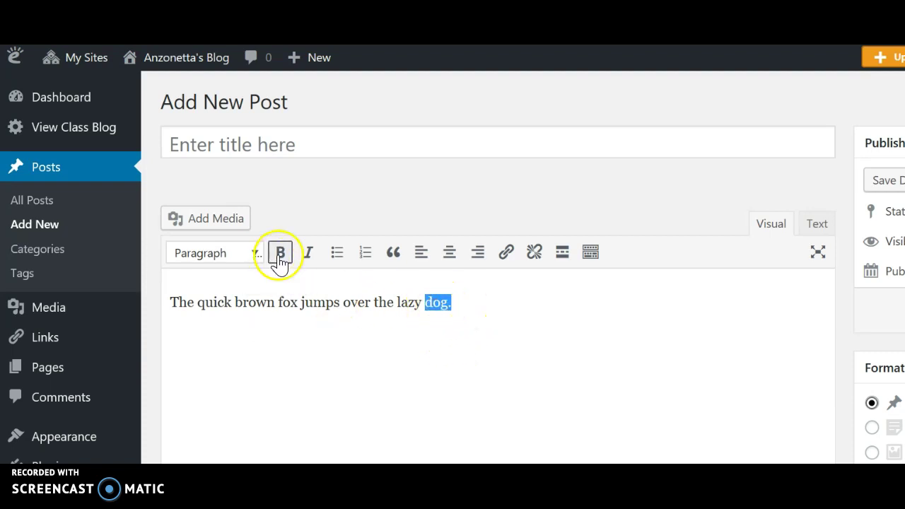
left_click_drag(422, 304, 373, 306)
left_click(311, 253)
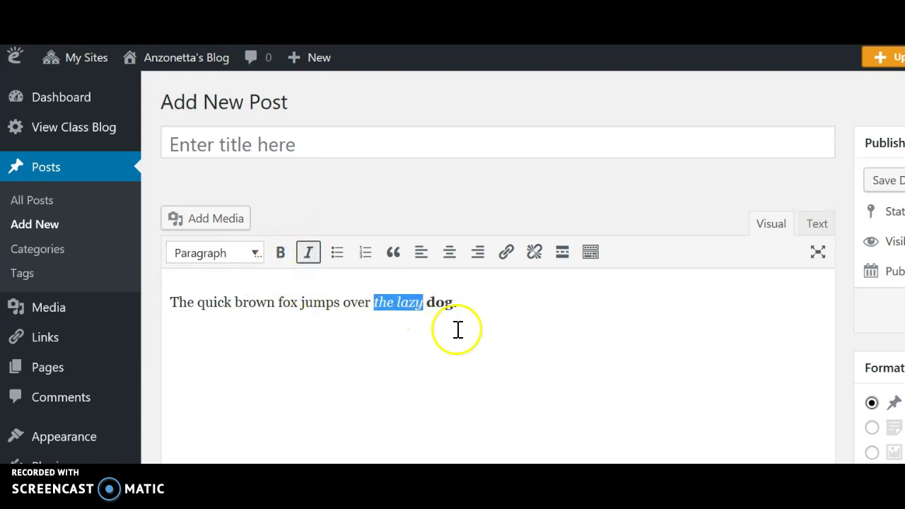
- Add a bulleted list with the items 'one' and 'two' below the sentence
left_click(511, 306)
key("Return")
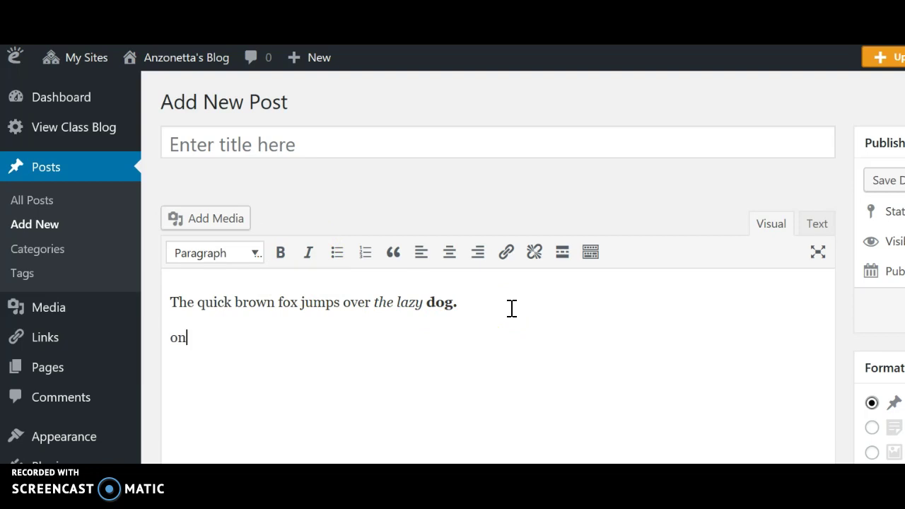
type("one")
key("Return")
type("two")
left_click_drag(212, 378, 176, 354)
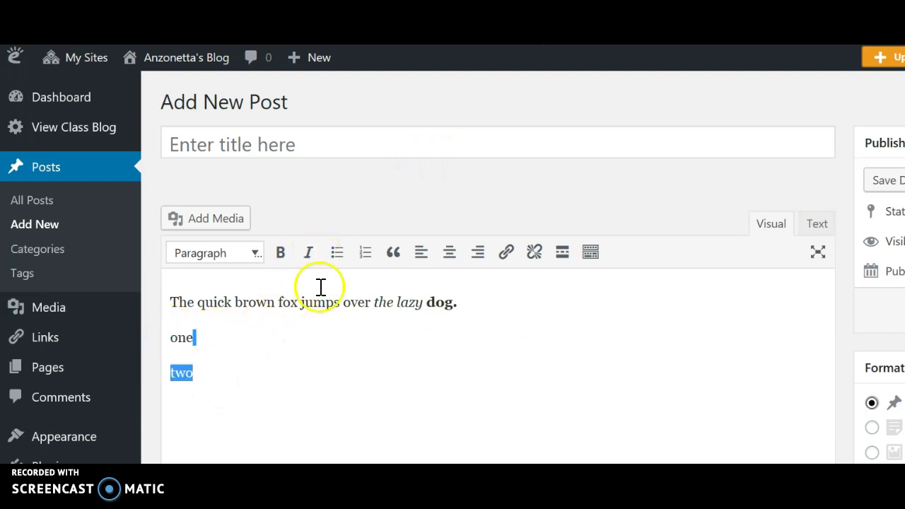
left_click(337, 252)
left_click(525, 387)
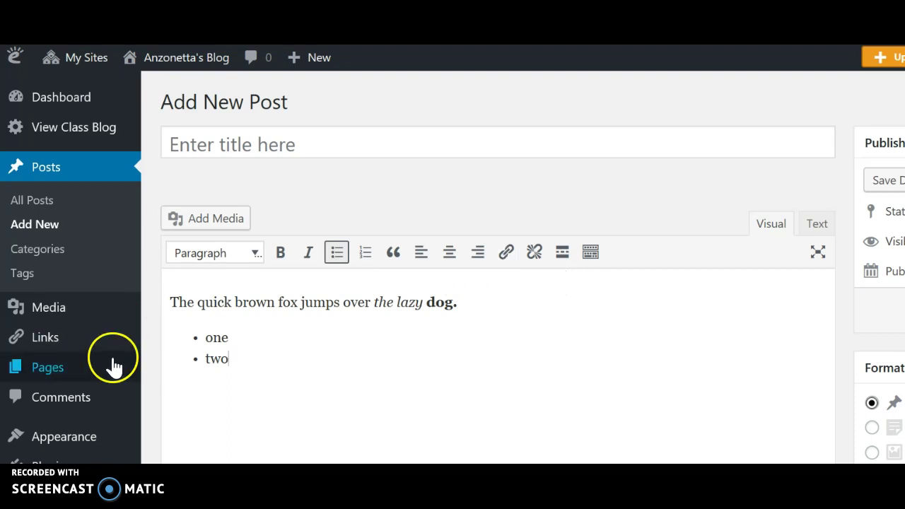
left_click_drag(228, 362, 206, 362)
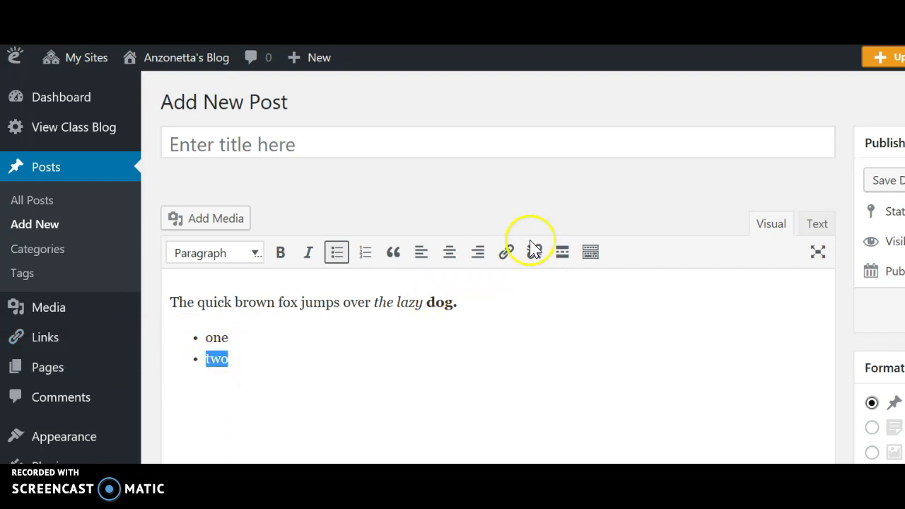
left_click(507, 253)
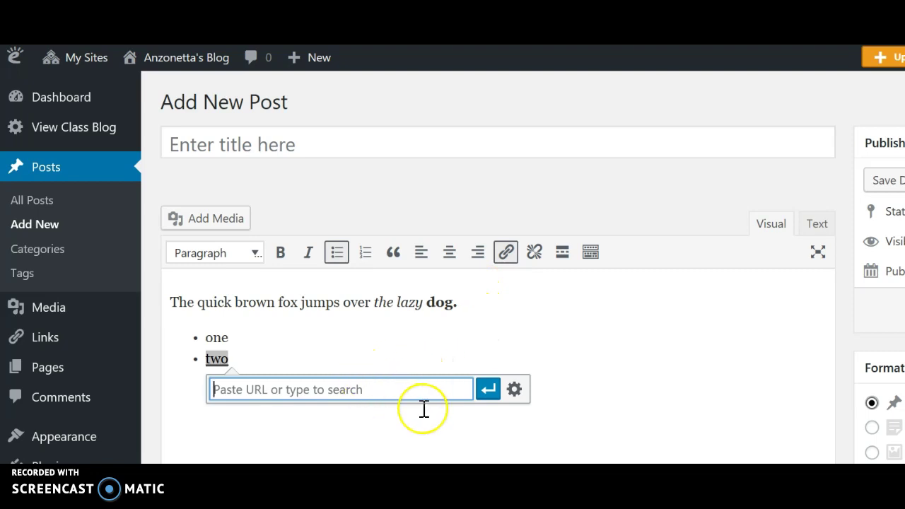
type("www.ccri.edu")
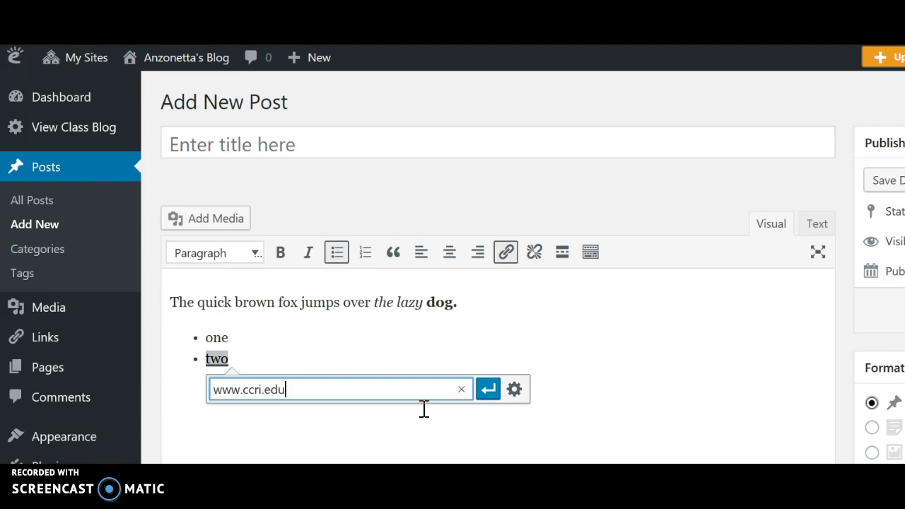
left_click(488, 394)
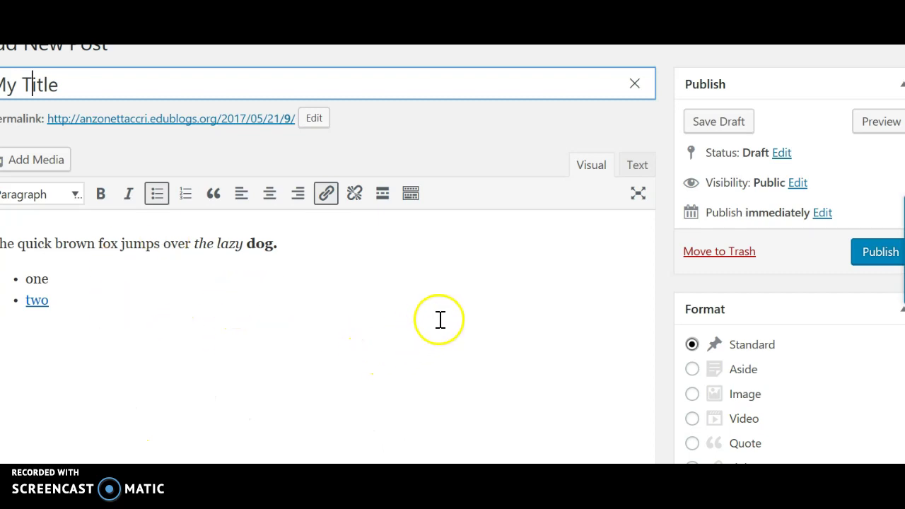
- Save the 'My Title' post as a draft, then publish it
left_click(718, 125)
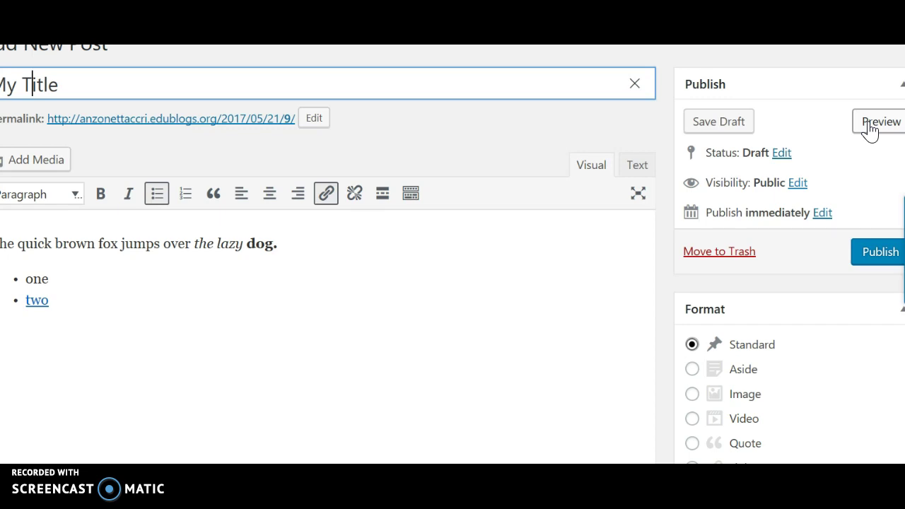
left_click(868, 253)
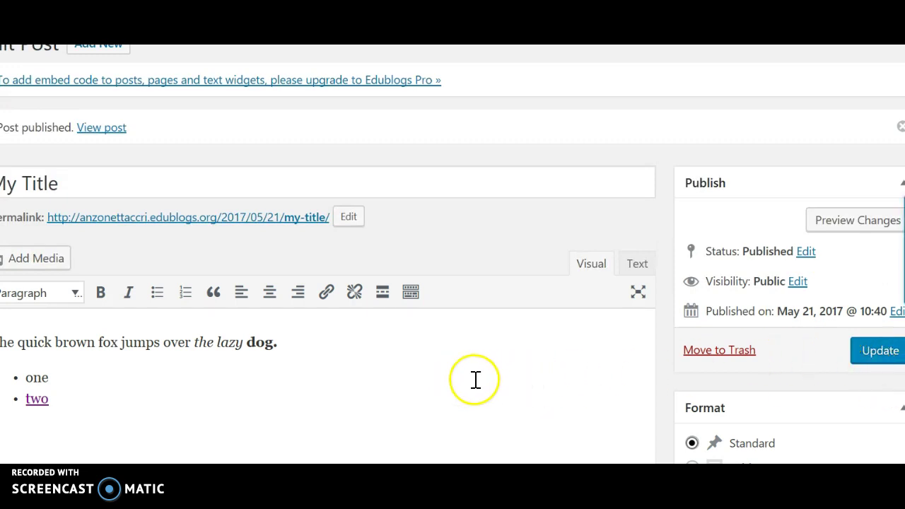
- View the live 'My Title' post from the Post published notice
left_click(83, 132)
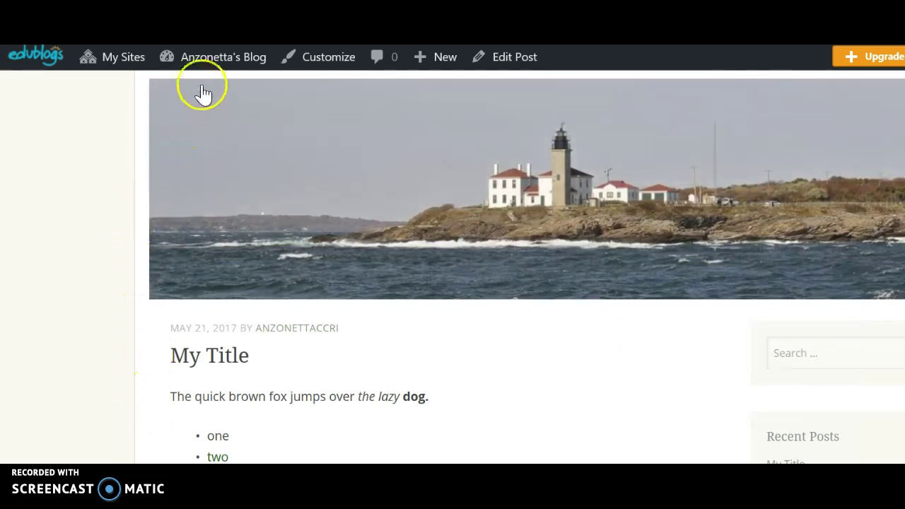
- Go from the dashboard to Visit Site, showing the blog's lighthouse-header home page
mouse_move(216, 55)
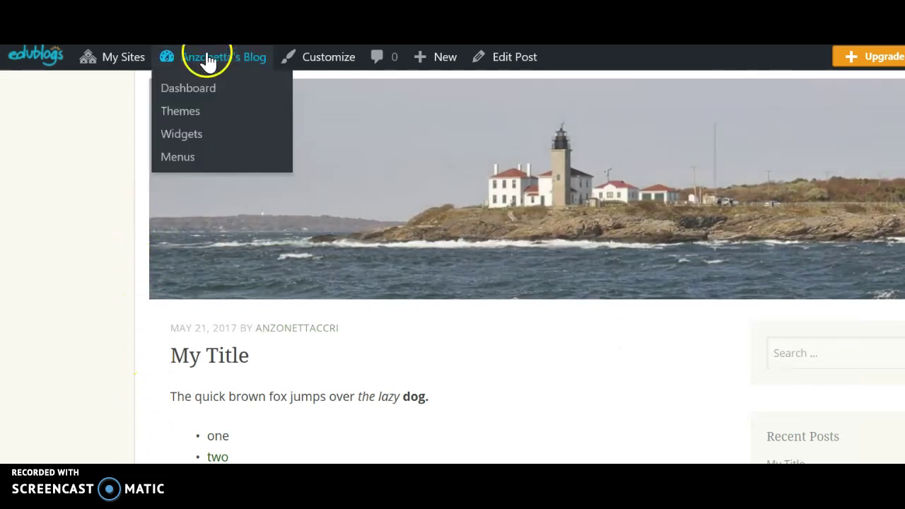
left_click(198, 92)
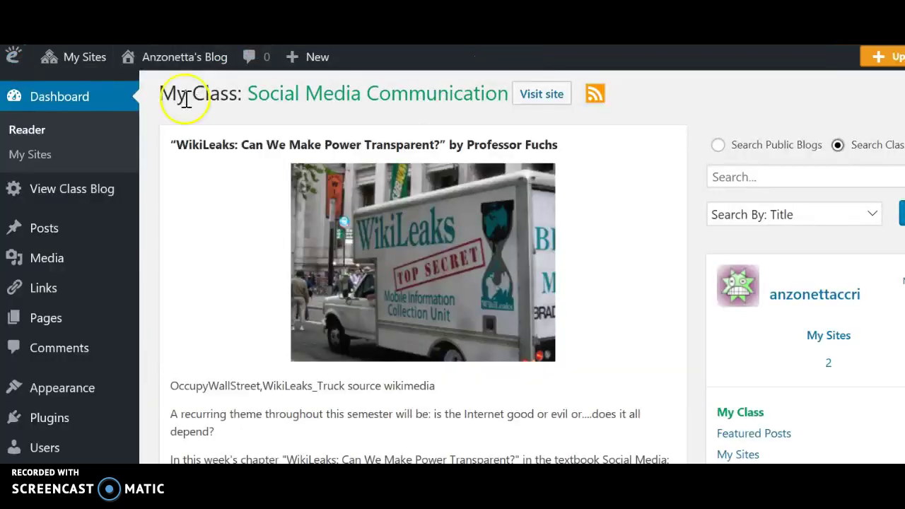
mouse_move(90, 262)
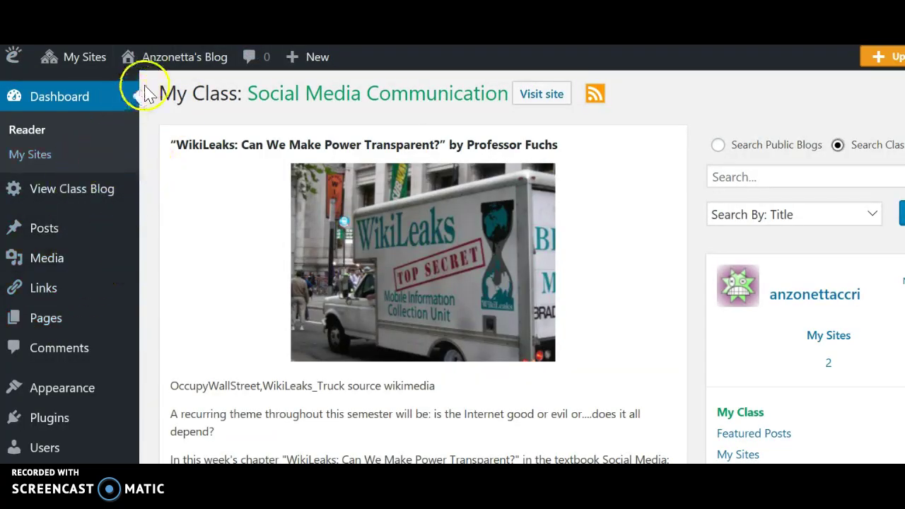
mouse_move(169, 67)
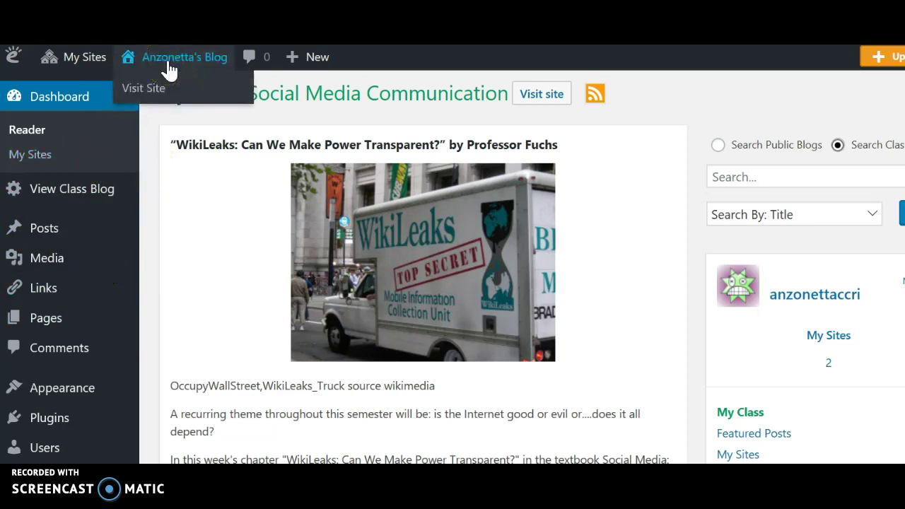
left_click(143, 88)
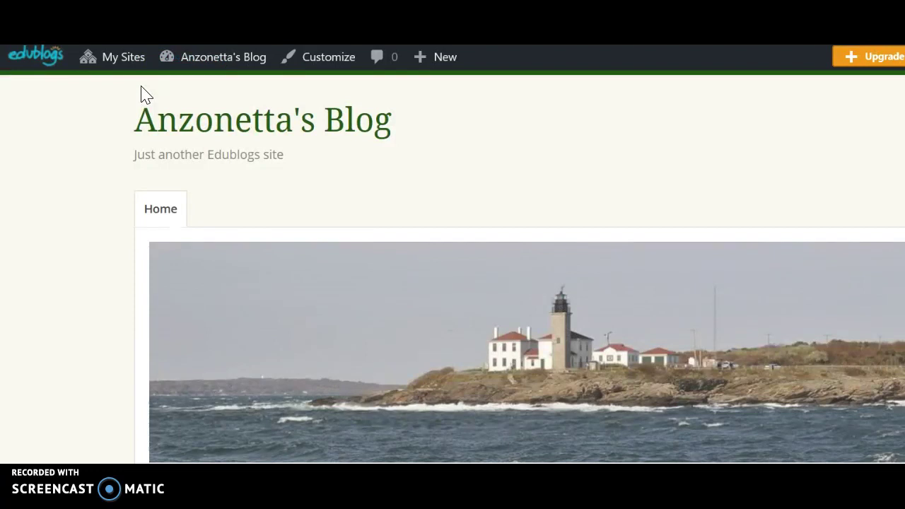
mouse_move(222, 67)
left_click(203, 92)
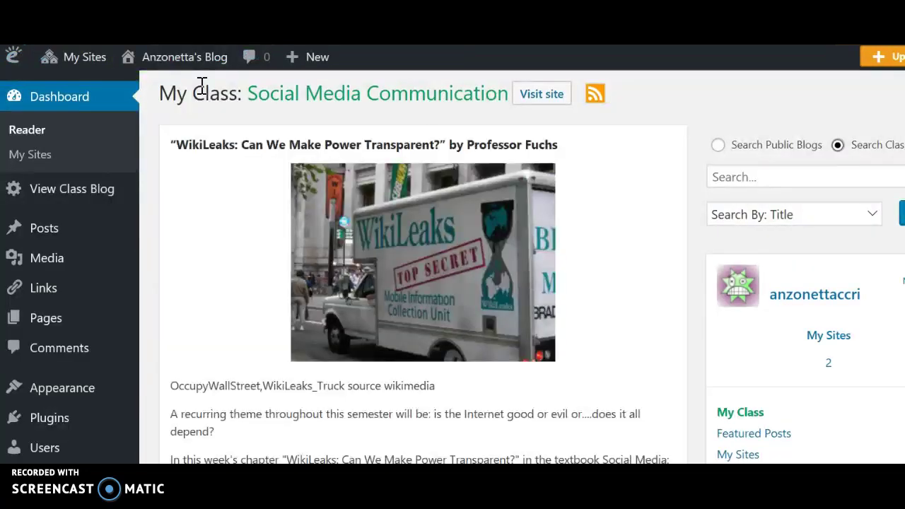
mouse_move(186, 60)
left_click(139, 85)
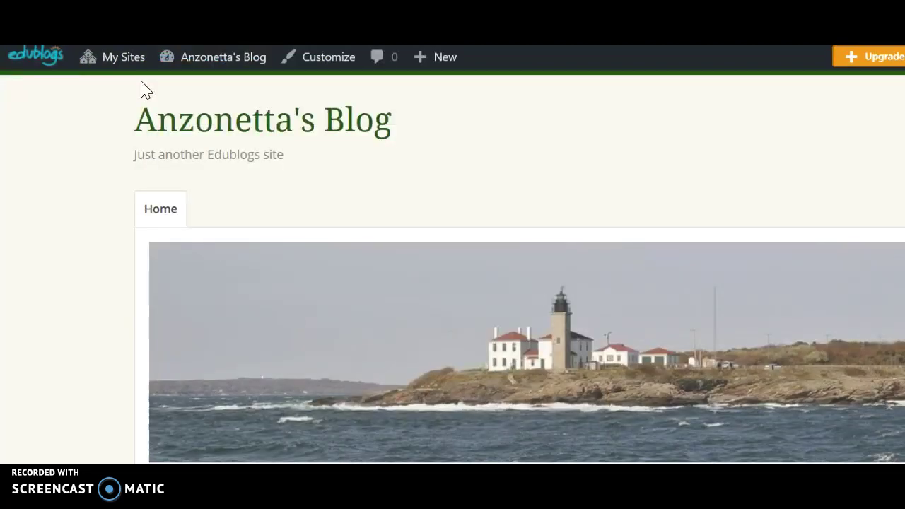
left_click(81, 162)
left_click(40, 403)
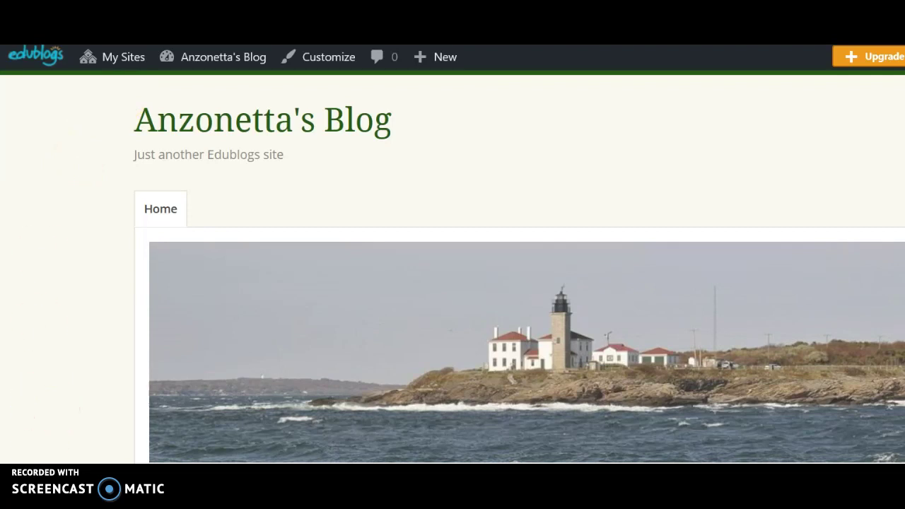